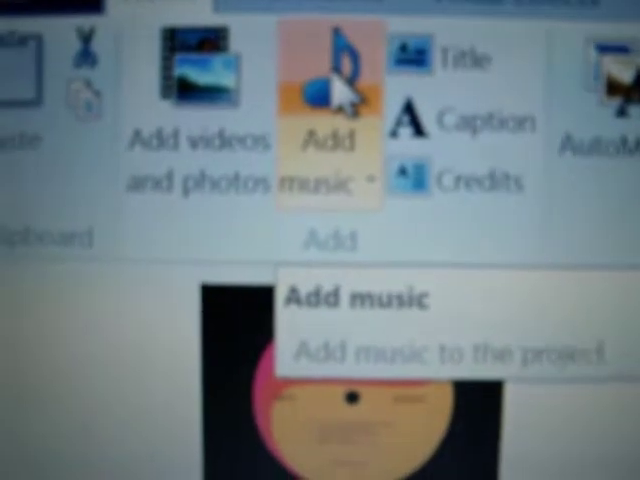
Step: Open the music file chooser from Add music, showing songs like 'da da' and 'flav ep side 1'
left_click(318, 100)
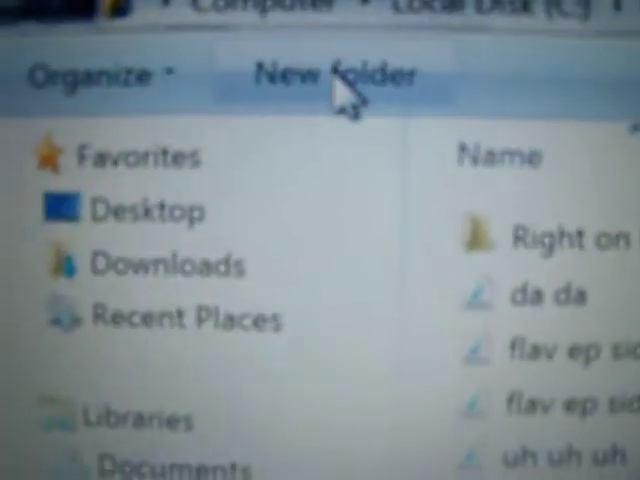